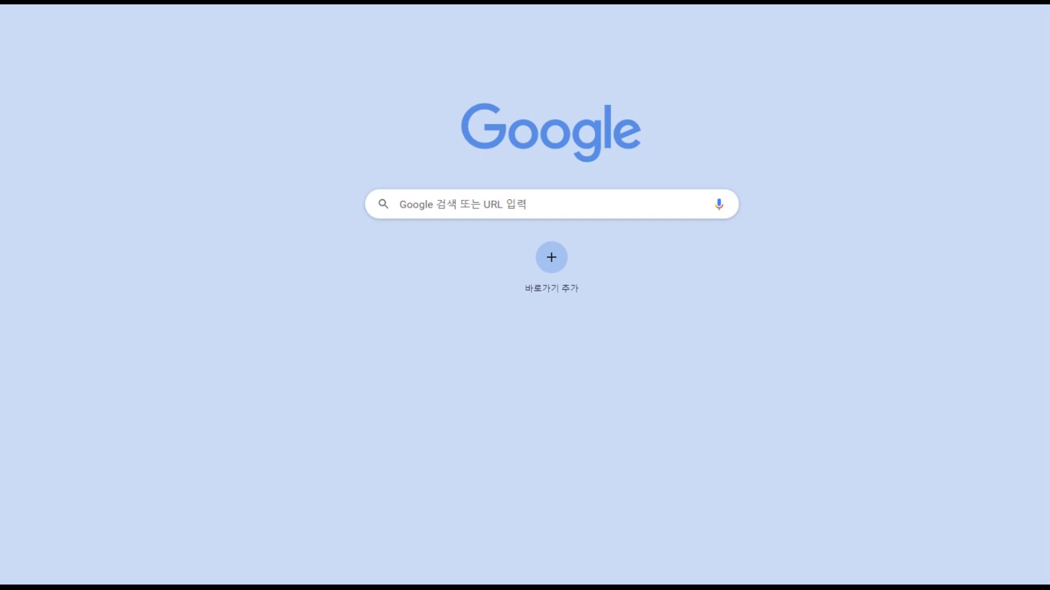
Search Google for 'freecad' so that freecad.org appears as the top result
{"action": "left_click", "coordinate": [443, 203]}
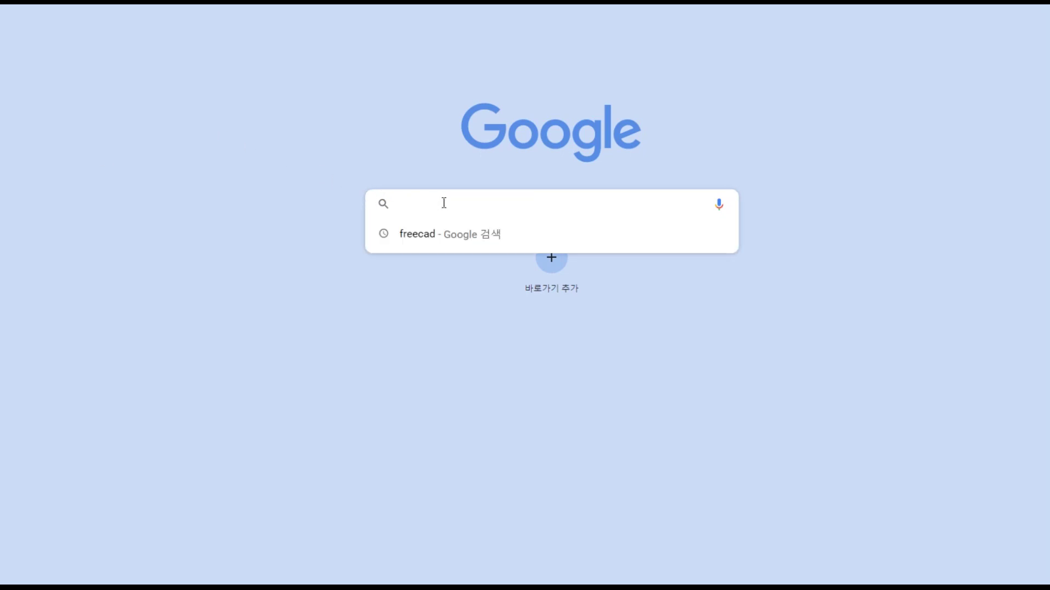
{"action": "type", "text": "free"}
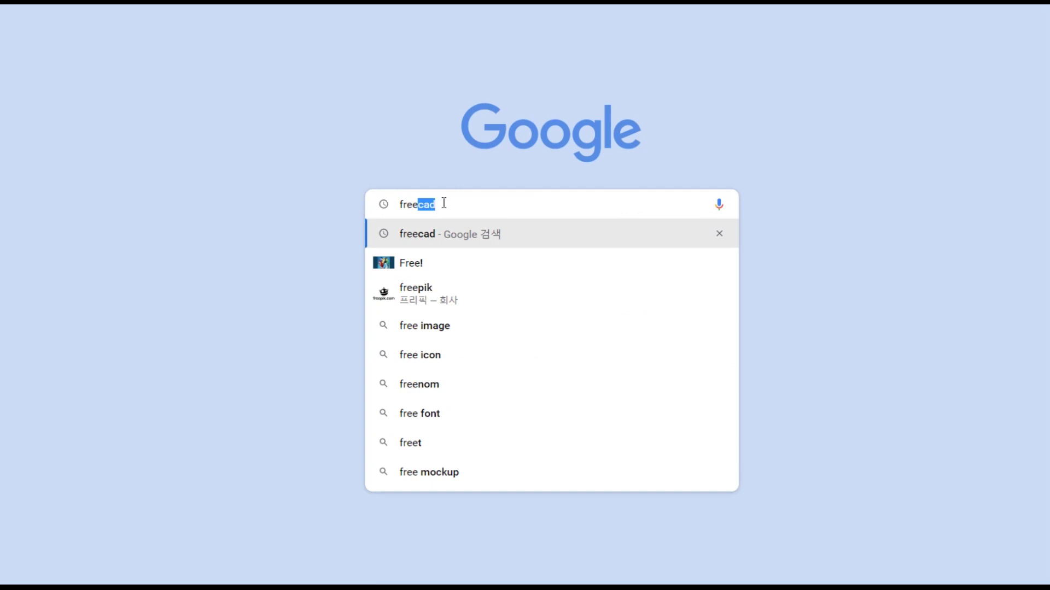
{"action": "type", "text": "cad"}
{"action": "key", "text": "Return"}
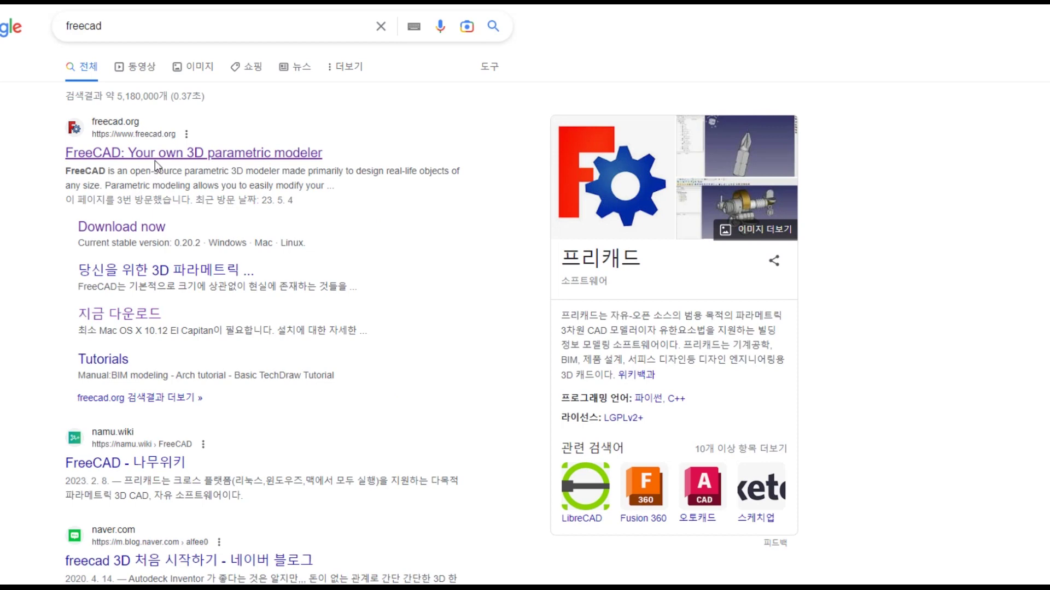
Open freecad.org's download page and scroll to the Windows, Mac and Linux 0.20.2 installers
{"action": "left_click", "coordinate": [156, 157]}
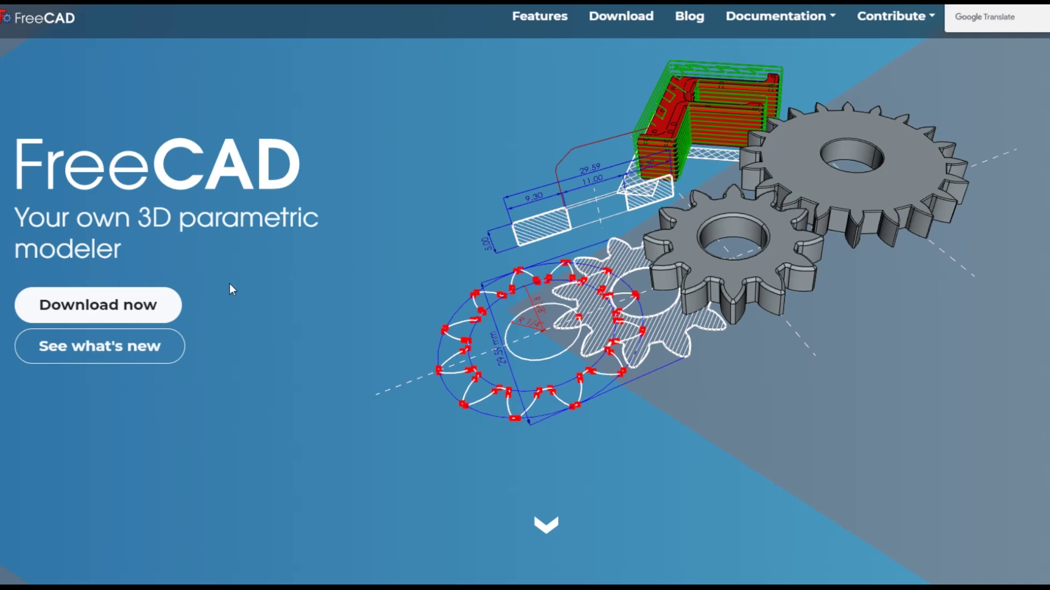
{"action": "left_click", "coordinate": [157, 312]}
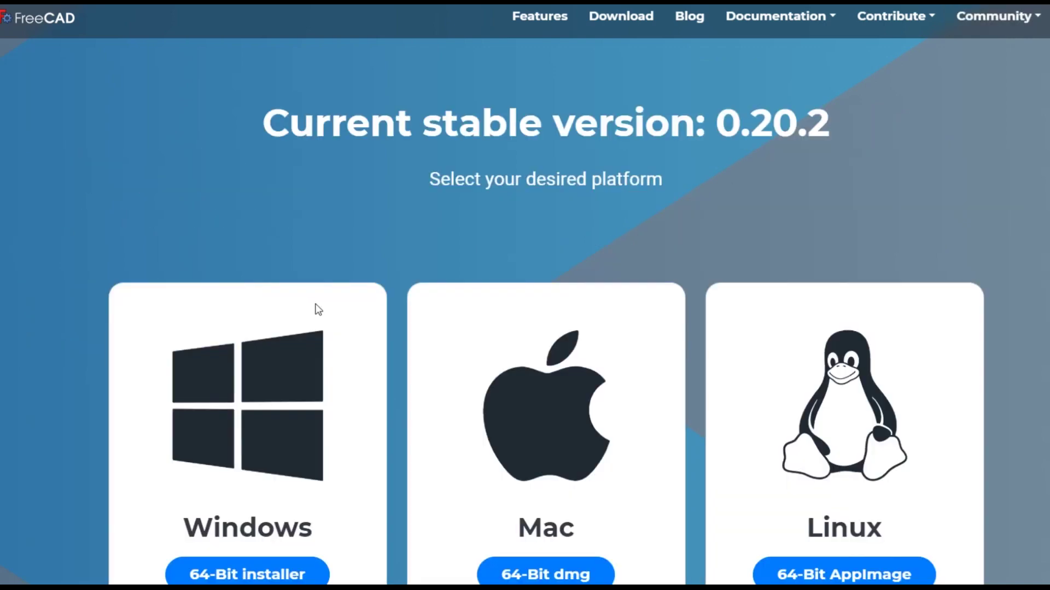
{"action": "scroll", "coordinate": [323, 305], "scroll_direction": "down", "scroll_amount": 2}
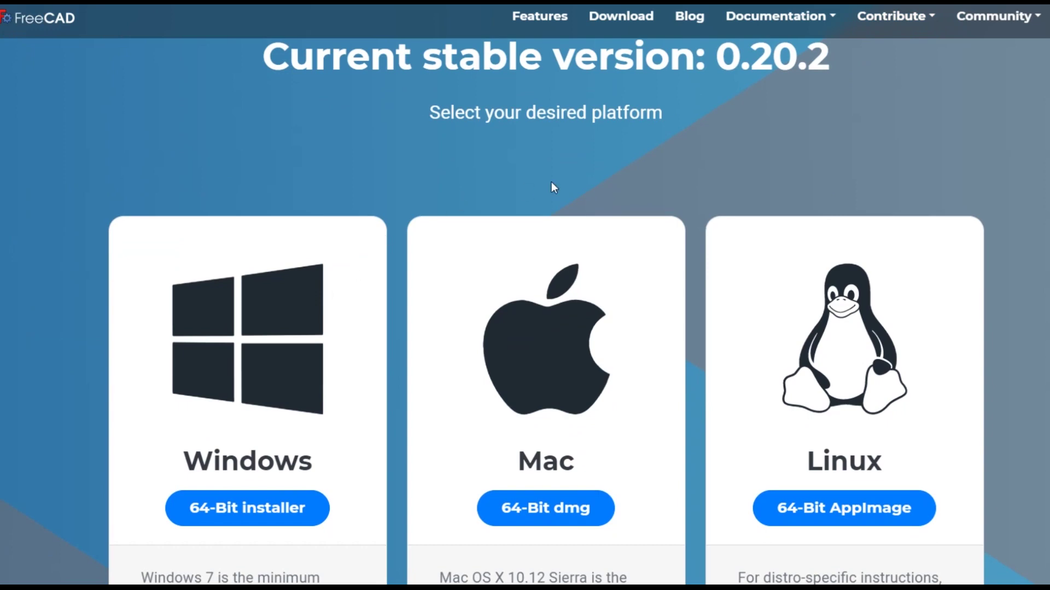
{"action": "scroll", "coordinate": [613, 183], "scroll_direction": "up", "scroll_amount": 1}
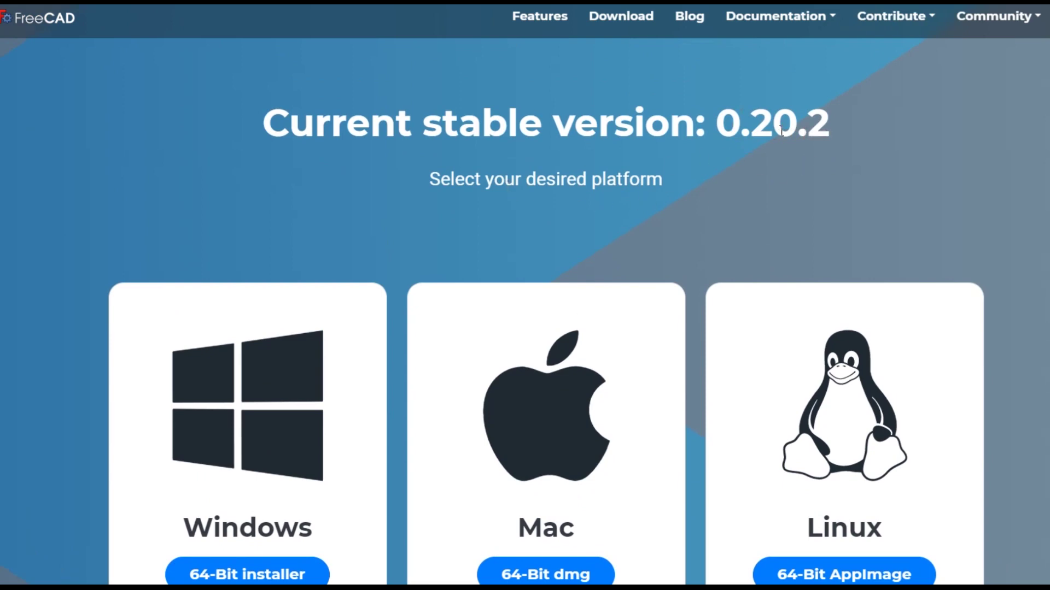
{"action": "scroll", "coordinate": [727, 199], "scroll_direction": "down", "scroll_amount": 1}
{"action": "scroll", "coordinate": [720, 199], "scroll_direction": "down", "scroll_amount": 1}
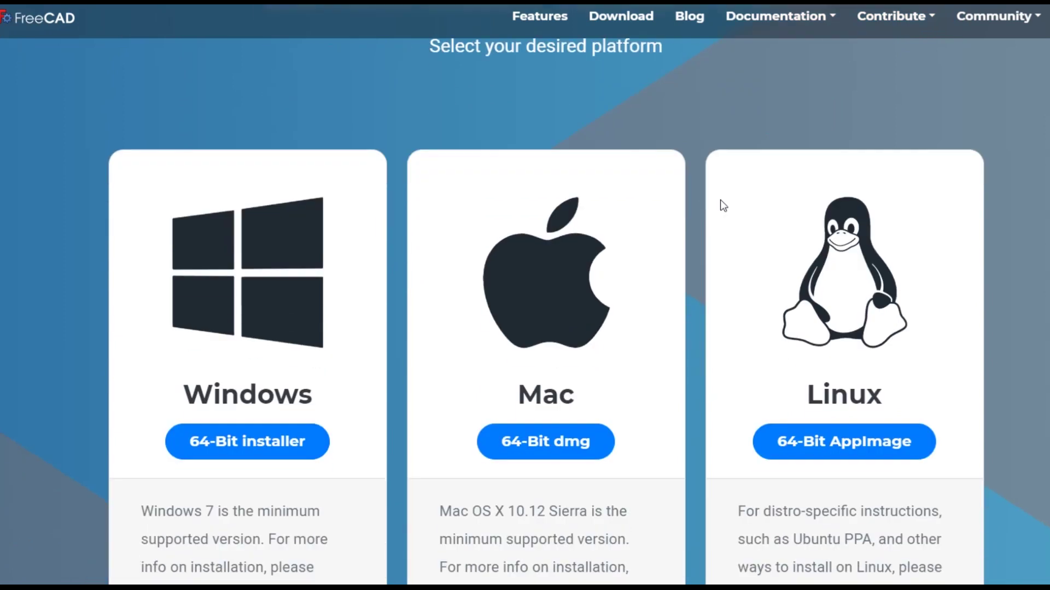
{"action": "scroll", "coordinate": [720, 199], "scroll_direction": "down", "scroll_amount": 1}
{"action": "scroll", "coordinate": [720, 205], "scroll_direction": "up", "scroll_amount": 1}
{"action": "scroll", "coordinate": [305, 346], "scroll_direction": "down", "scroll_amount": 1}
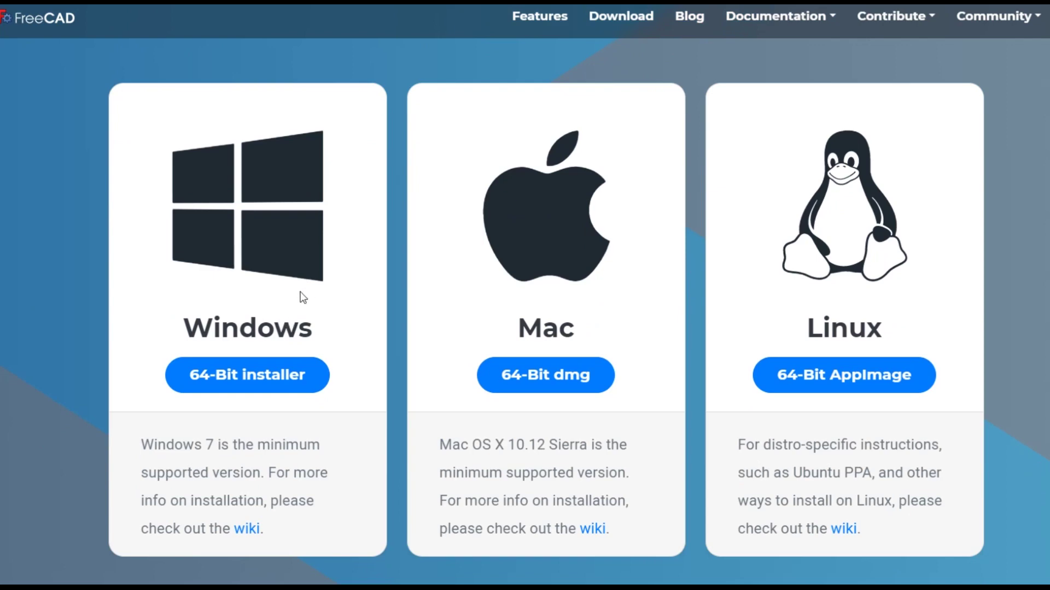
Download the Windows 64-bit 0.20.2 installer, install it and launch FreeCAD
{"action": "left_click", "coordinate": [261, 380]}
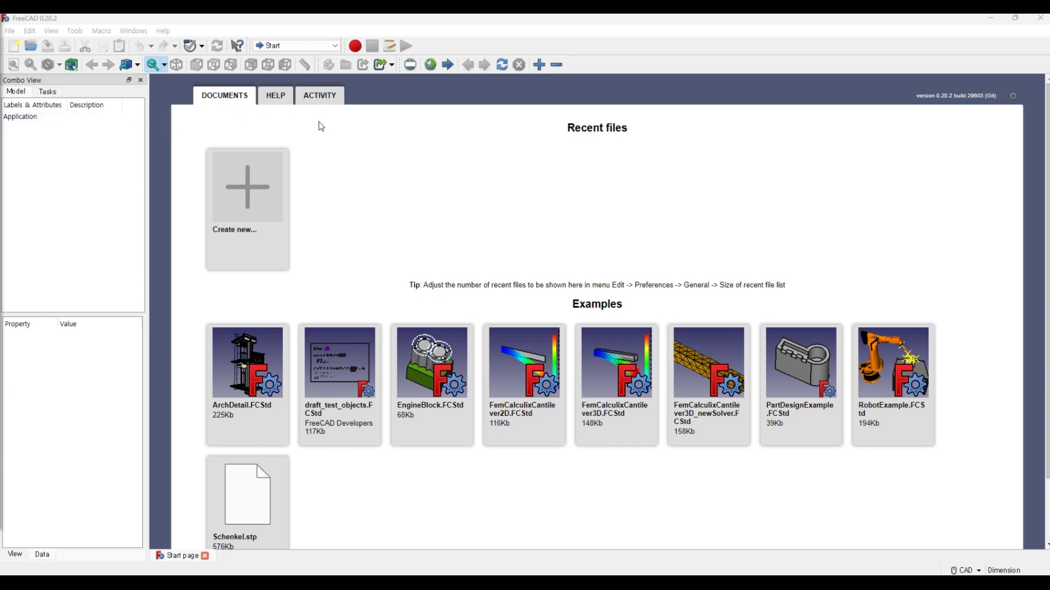
Open Preferences on the General page, showing English as the language and recent file list size 4
{"action": "left_click", "coordinate": [11, 32]}
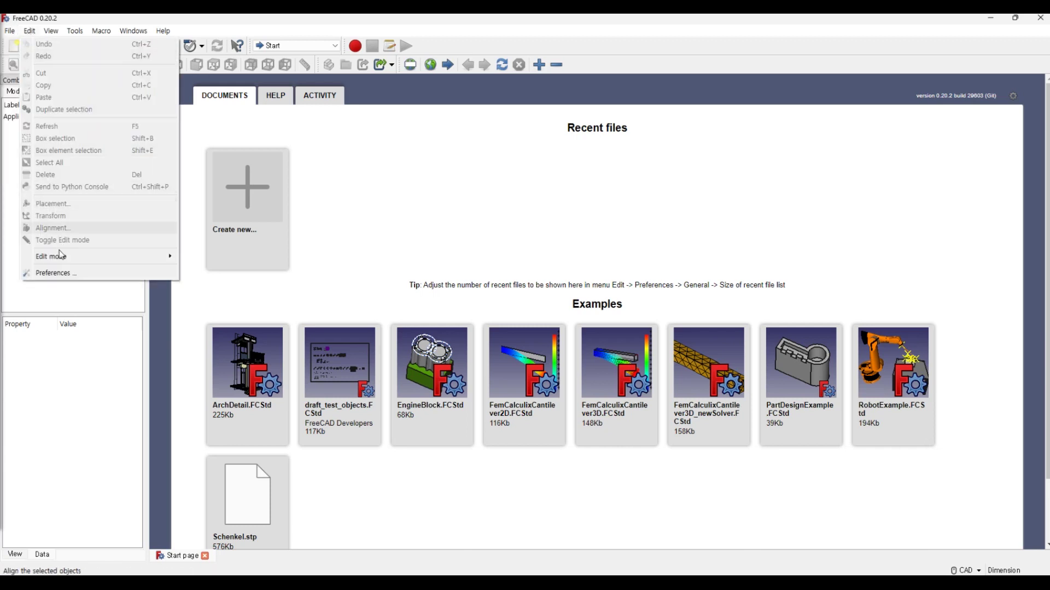
{"action": "left_click", "coordinate": [56, 273]}
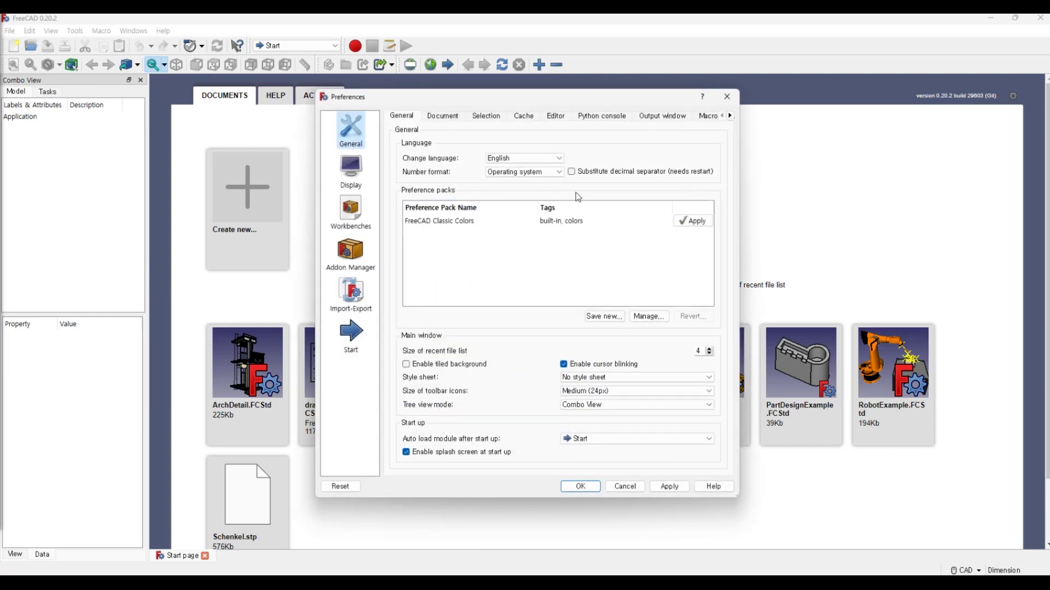
{"action": "left_click", "coordinate": [727, 97]}
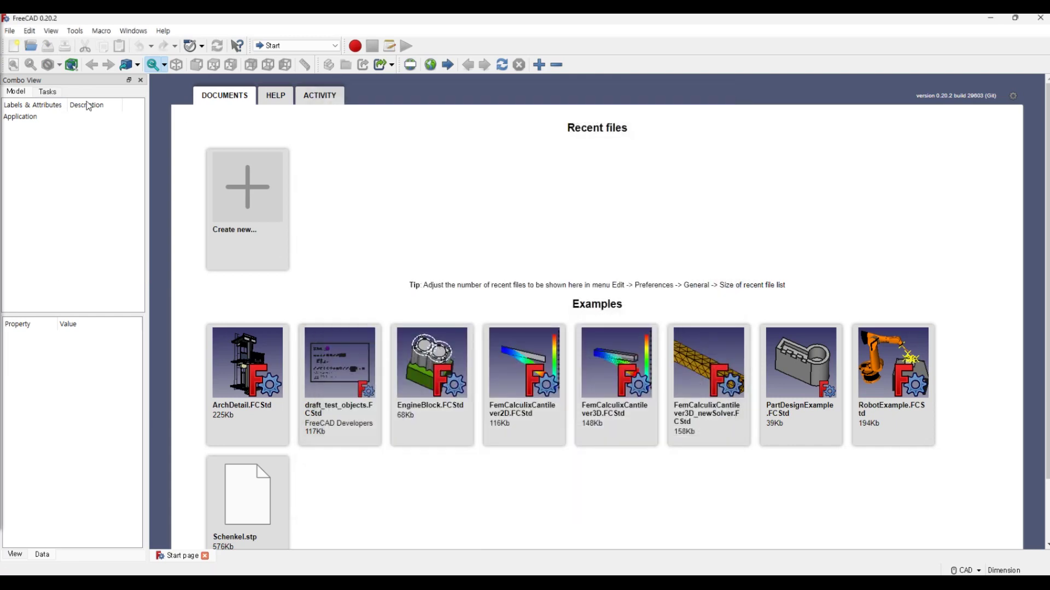
{"action": "left_click", "coordinate": [30, 32]}
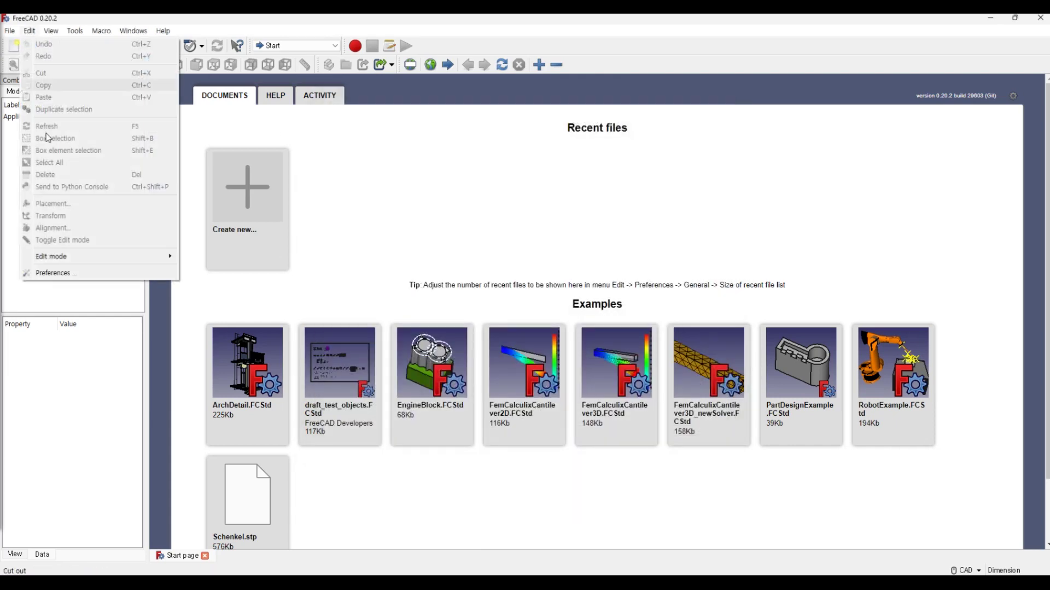
{"action": "left_click", "coordinate": [86, 275]}
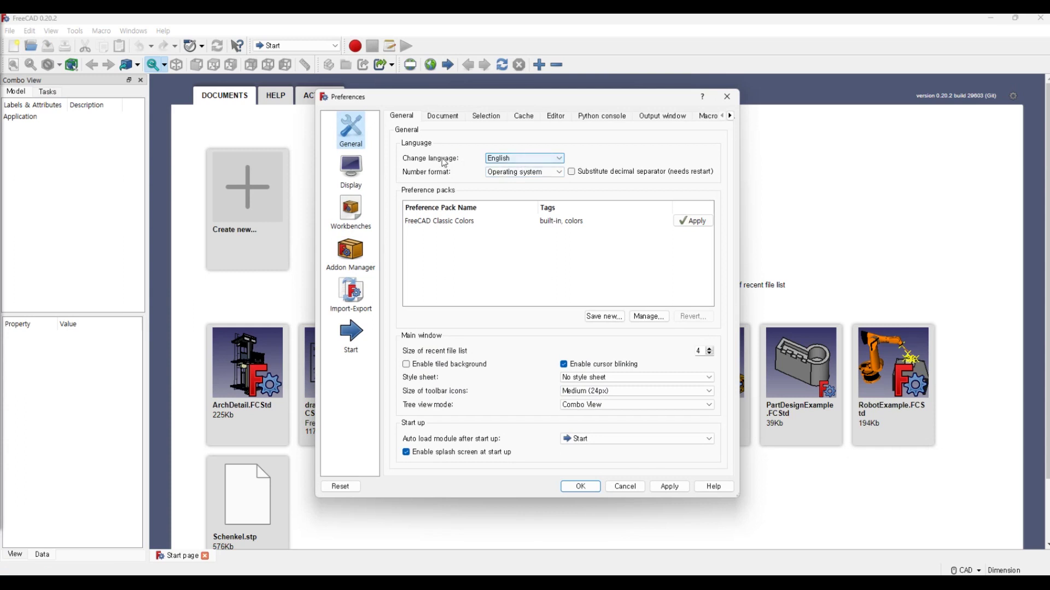
{"action": "left_click", "coordinate": [531, 159]}
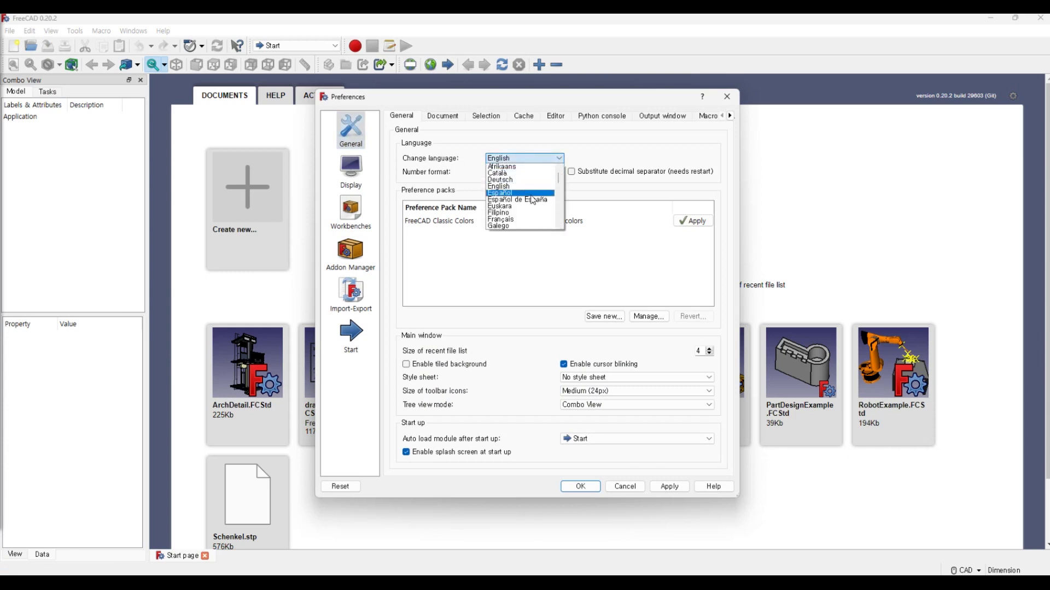
{"action": "scroll", "coordinate": [534, 180], "scroll_direction": "down", "scroll_amount": 2}
{"action": "scroll", "coordinate": [533, 191], "scroll_direction": "down", "scroll_amount": 1}
{"action": "scroll", "coordinate": [532, 203], "scroll_direction": "down", "scroll_amount": 1}
{"action": "scroll", "coordinate": [531, 201], "scroll_direction": "down", "scroll_amount": 1}
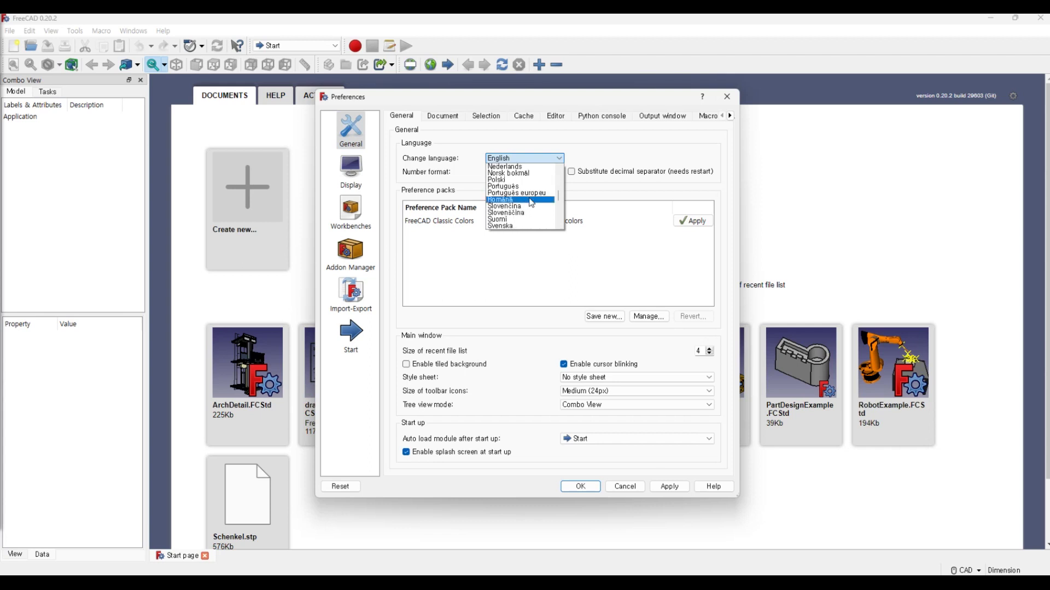
{"action": "scroll", "coordinate": [529, 206], "scroll_direction": "down", "scroll_amount": 1}
{"action": "scroll", "coordinate": [528, 211], "scroll_direction": "down", "scroll_amount": 1}
{"action": "scroll", "coordinate": [528, 215], "scroll_direction": "down", "scroll_amount": 1}
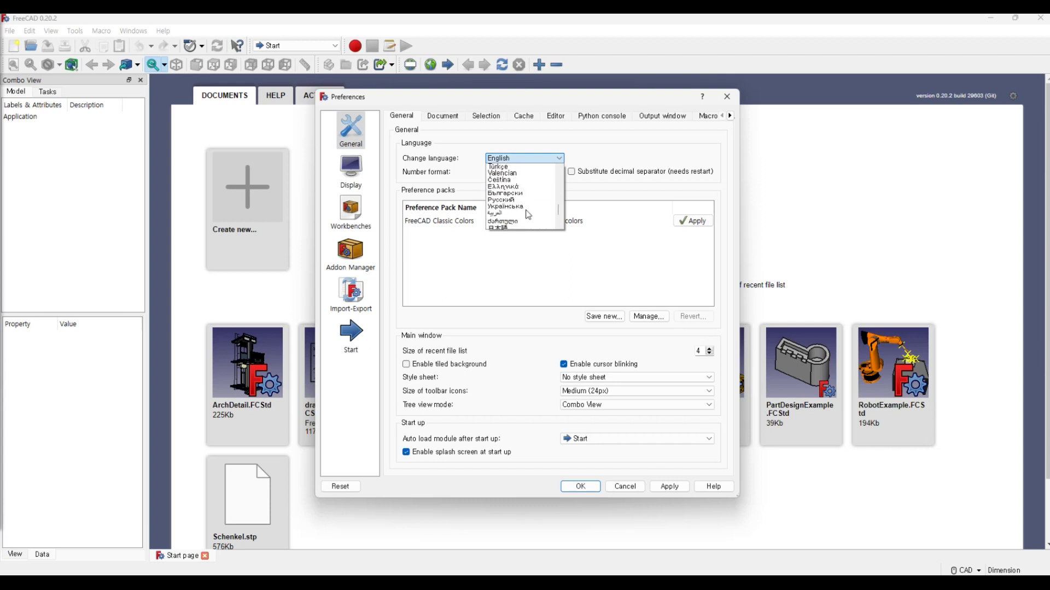
{"action": "scroll", "coordinate": [529, 216], "scroll_direction": "down", "scroll_amount": 2}
{"action": "scroll", "coordinate": [530, 216], "scroll_direction": "down", "scroll_amount": 2}
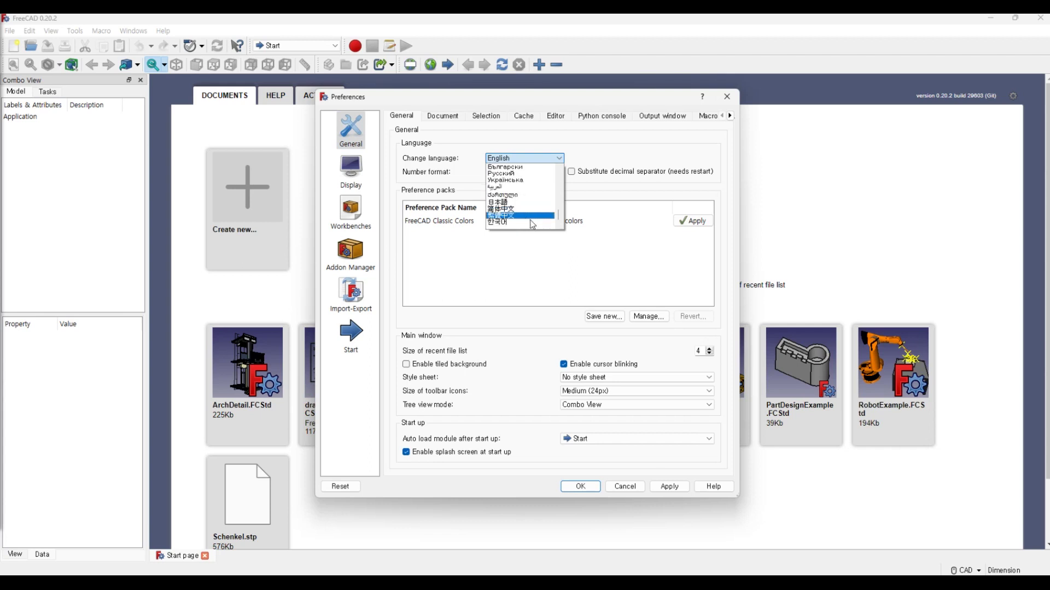
{"action": "scroll", "coordinate": [530, 202], "scroll_direction": "up", "scroll_amount": 3}
{"action": "scroll", "coordinate": [530, 201], "scroll_direction": "up", "scroll_amount": 3}
{"action": "scroll", "coordinate": [530, 201], "scroll_direction": "up", "scroll_amount": 2}
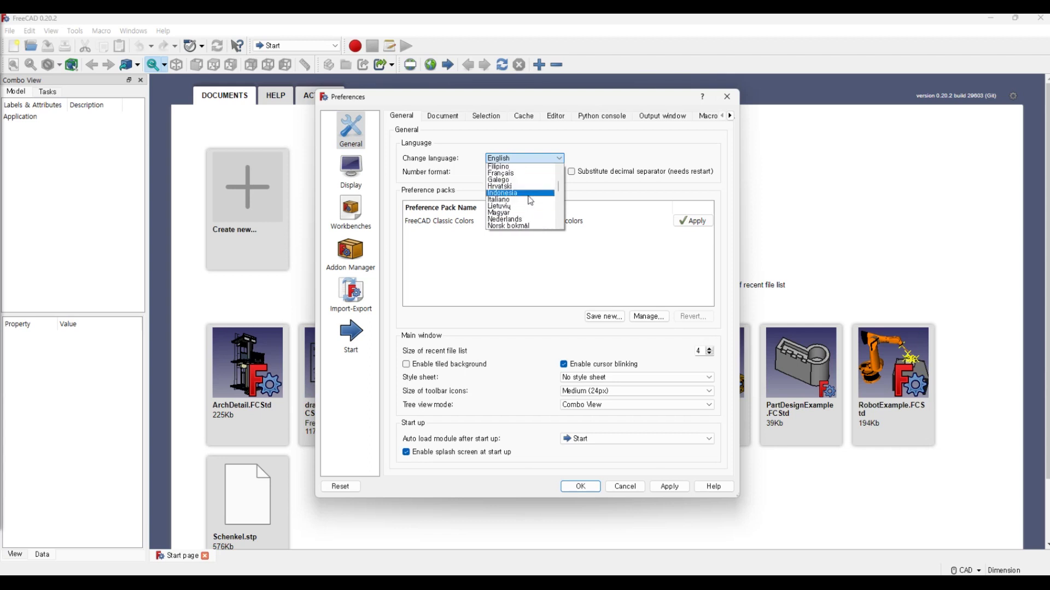
{"action": "scroll", "coordinate": [531, 201], "scroll_direction": "up", "scroll_amount": 2}
{"action": "scroll", "coordinate": [529, 205], "scroll_direction": "up", "scroll_amount": 1}
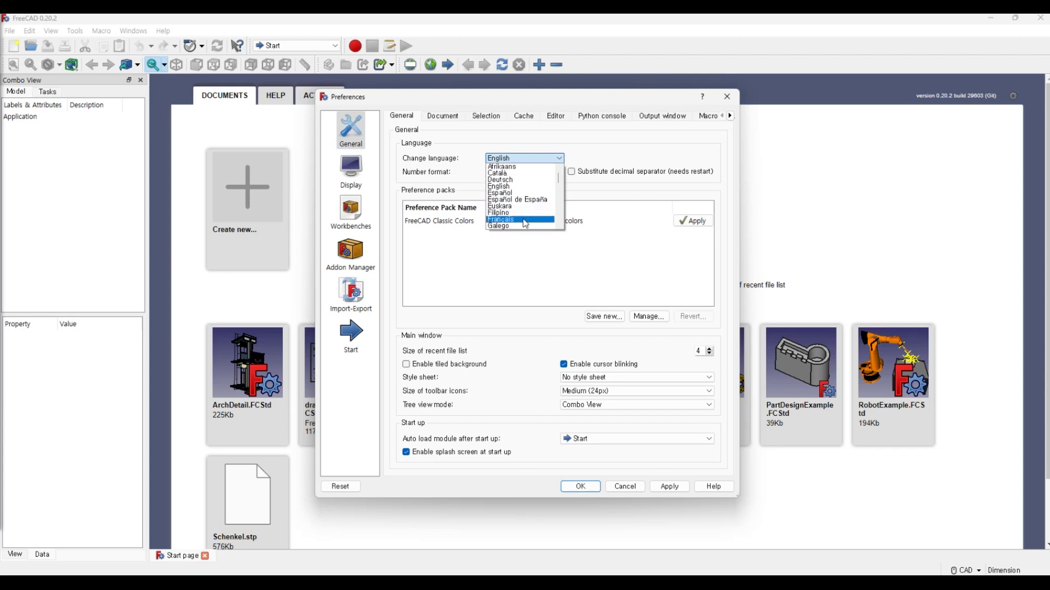
{"action": "left_click", "coordinate": [531, 187]}
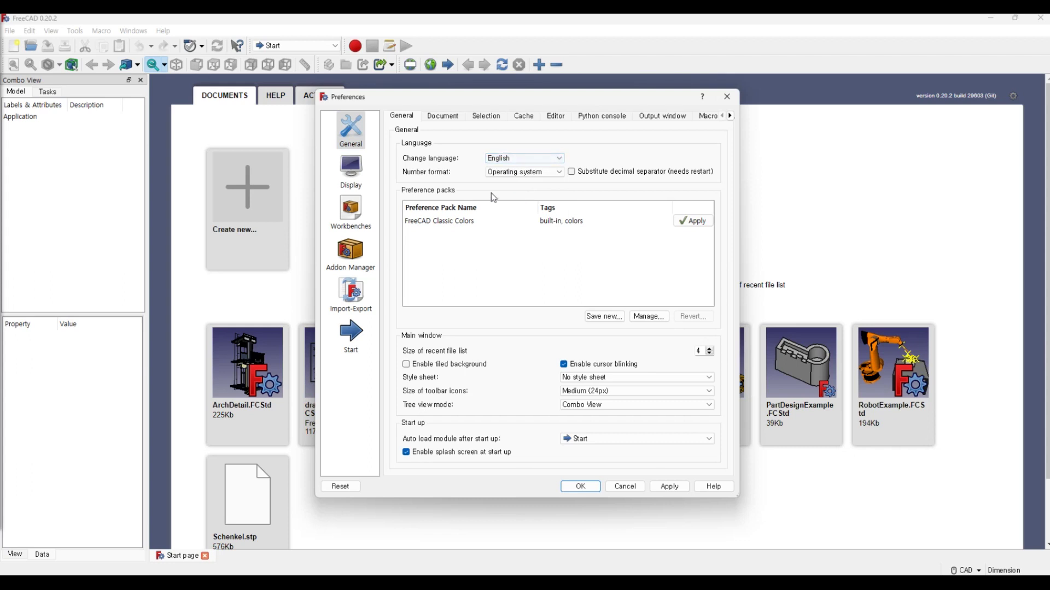
{"action": "left_click", "coordinate": [672, 489]}
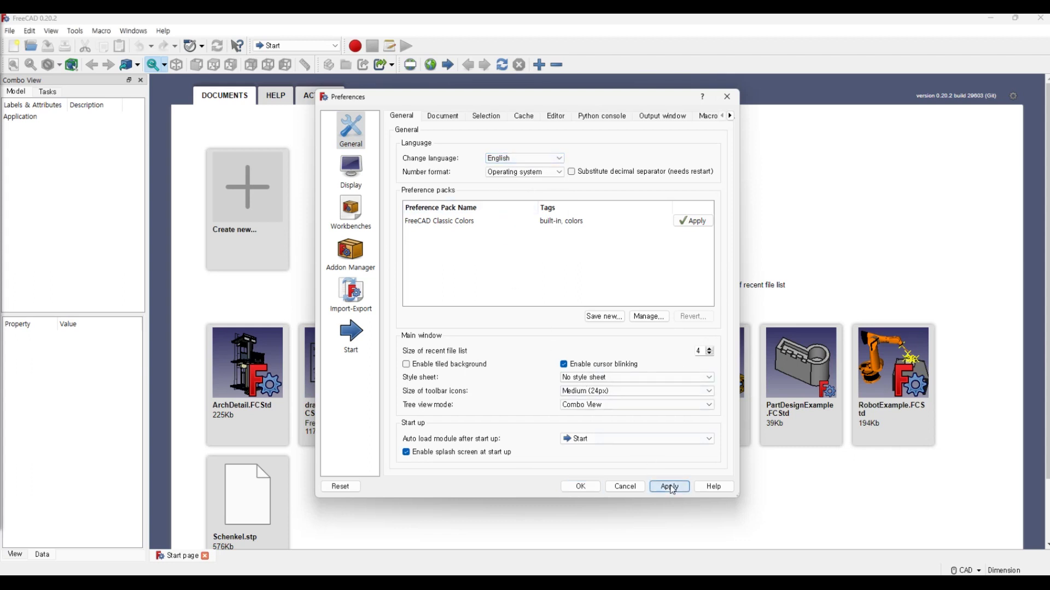
Close Preferences with OK, keeping English, and return to the Start page
{"action": "left_click", "coordinate": [579, 488]}
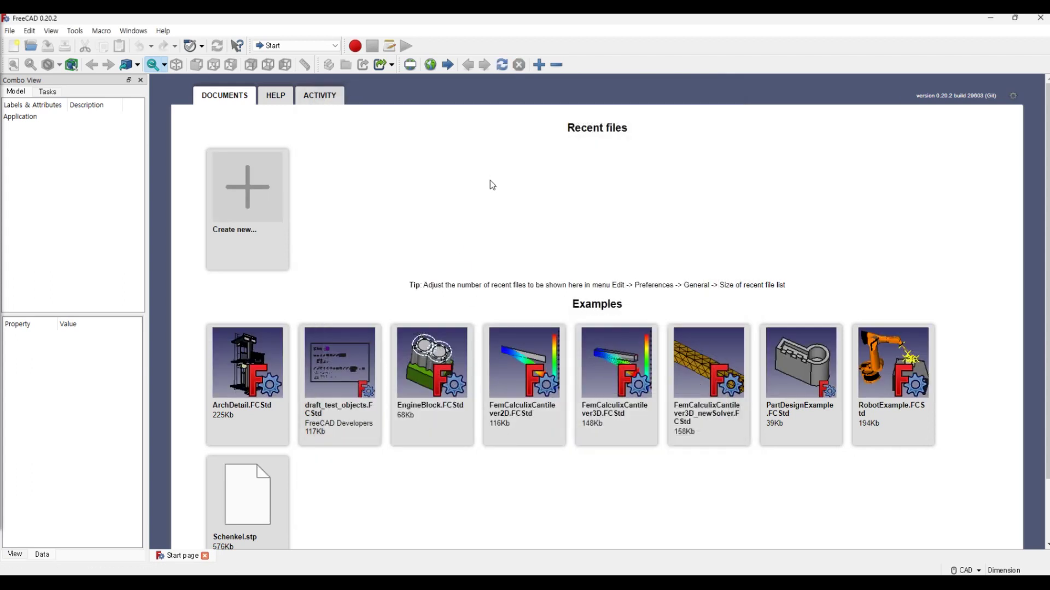